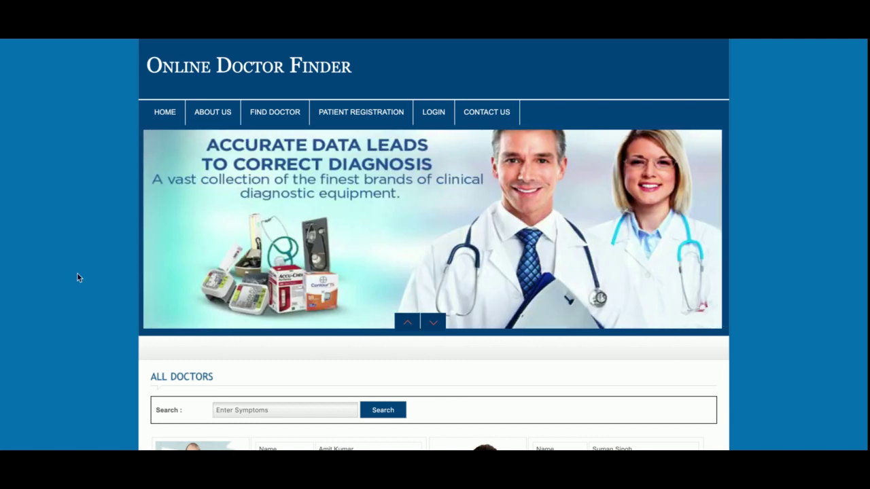
# Step: Open the first listed doctor's details and try booking an appointment, which leads to the login page
pyautogui.scroll(-4, 77, 278)
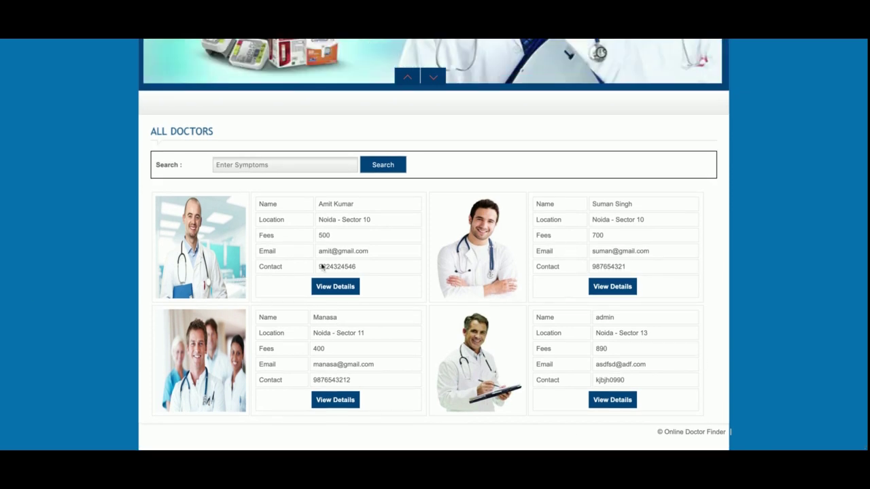
pyautogui.click(346, 289)
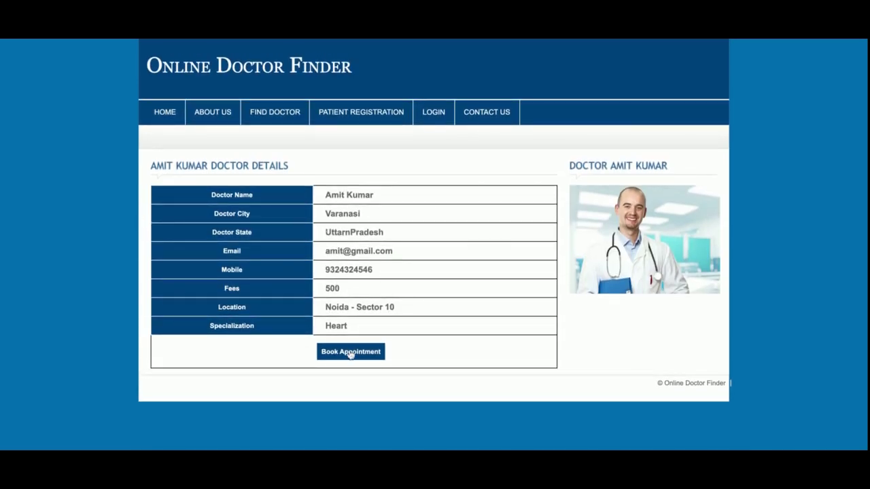
pyautogui.click(348, 352)
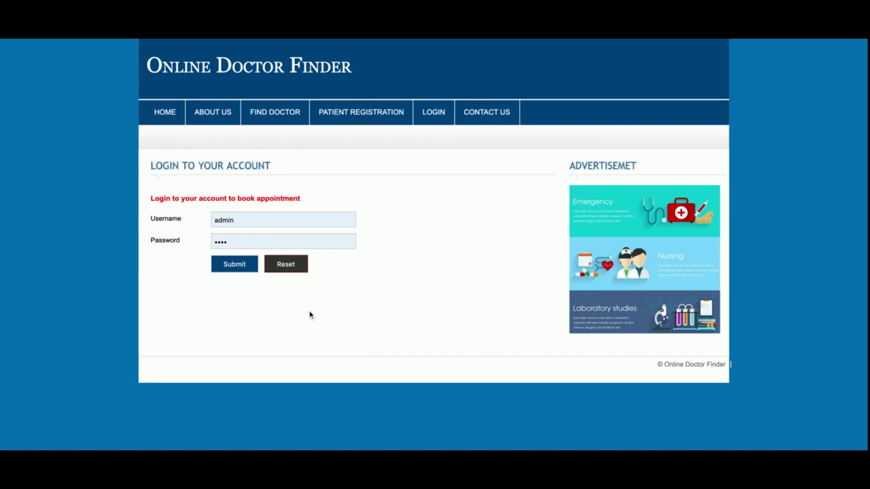
# Step: Return to the home page and run a symptom search for 'fever'
pyautogui.click(150, 106)
pyautogui.scroll(-3, 407, 294)
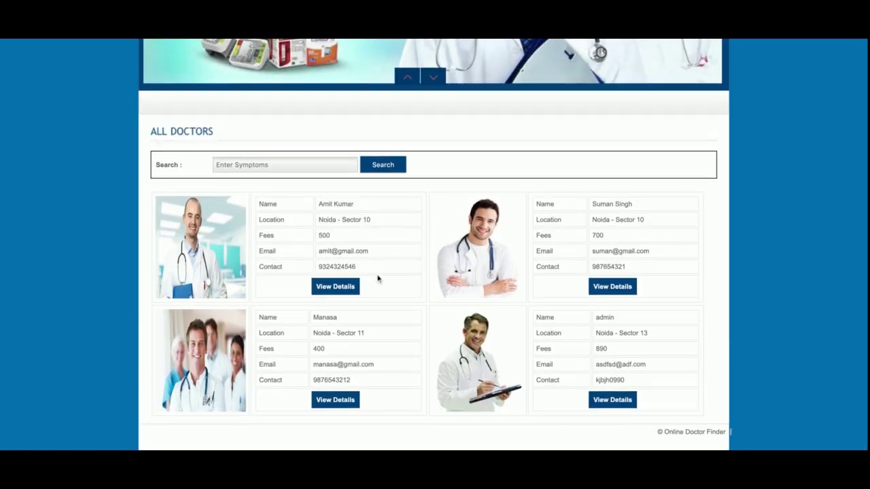
pyautogui.click(290, 167)
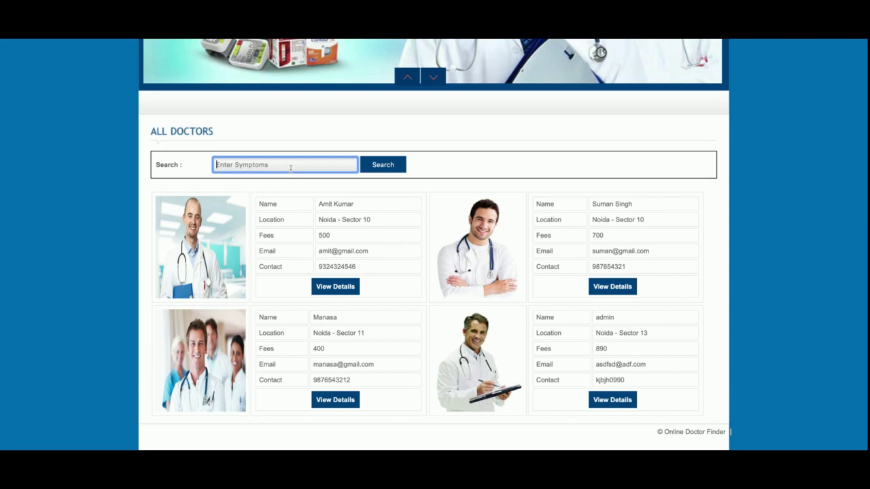
pyautogui.write('fever')
pyautogui.press('Return')
# Step: Copy 'Heart' from the first doctor's specialization and search doctors with it
pyautogui.scroll(-1, 359, 266)
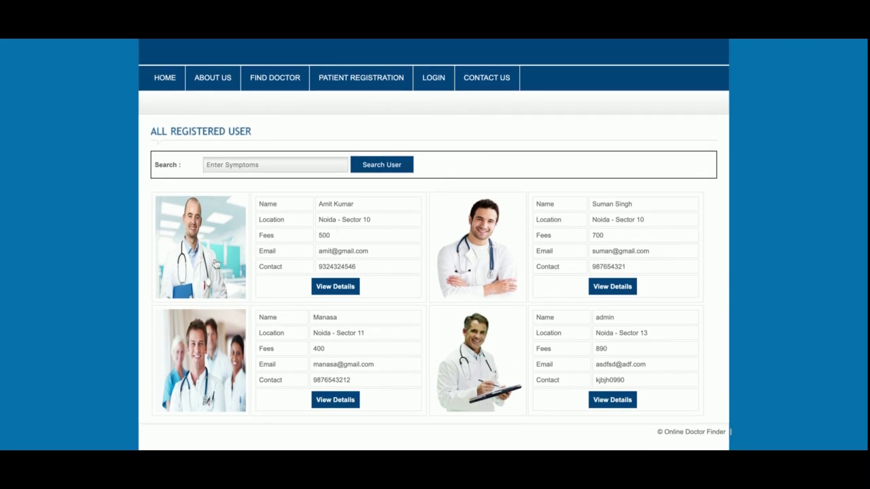
pyautogui.click(216, 264)
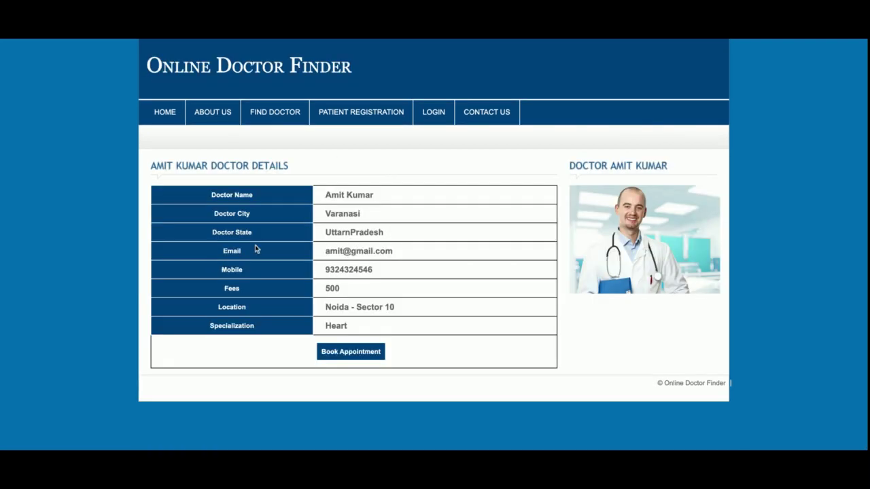
pyautogui.doubleClick(340, 326)
pyautogui.hotkey('ctrl', 'c')
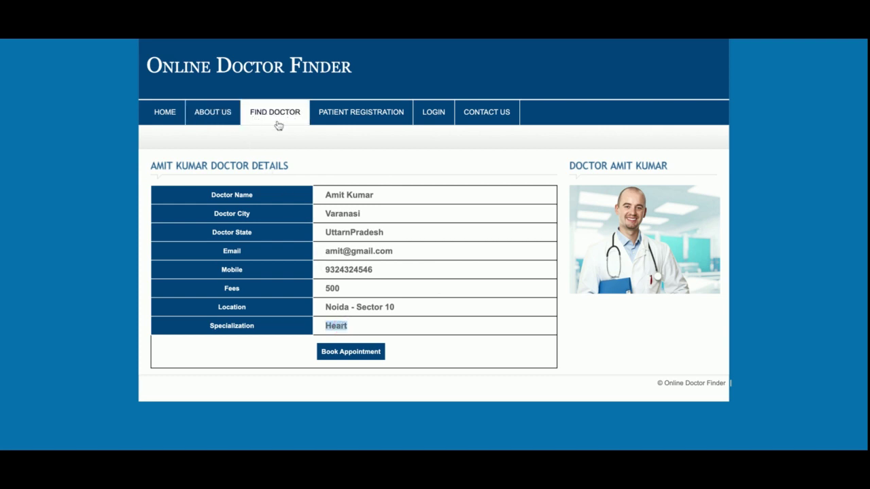
pyautogui.click(218, 116)
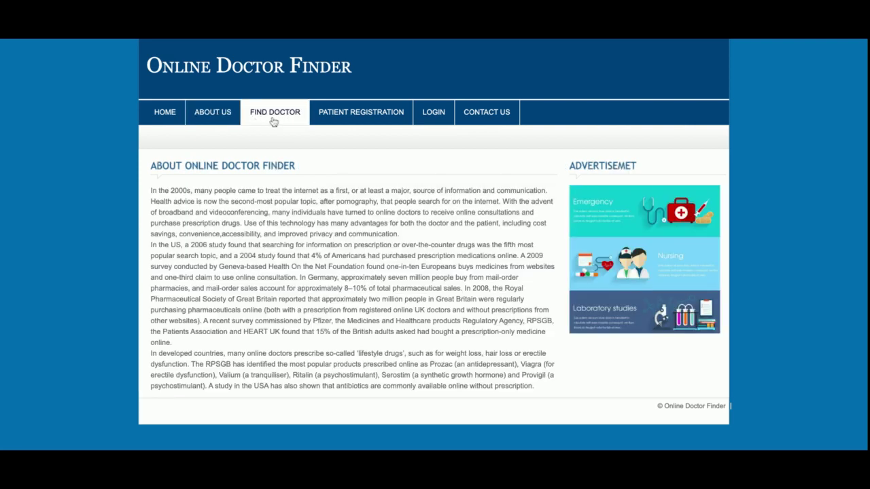
pyautogui.click(273, 121)
pyautogui.click(244, 202)
pyautogui.hotkey('ctrl', 'v')
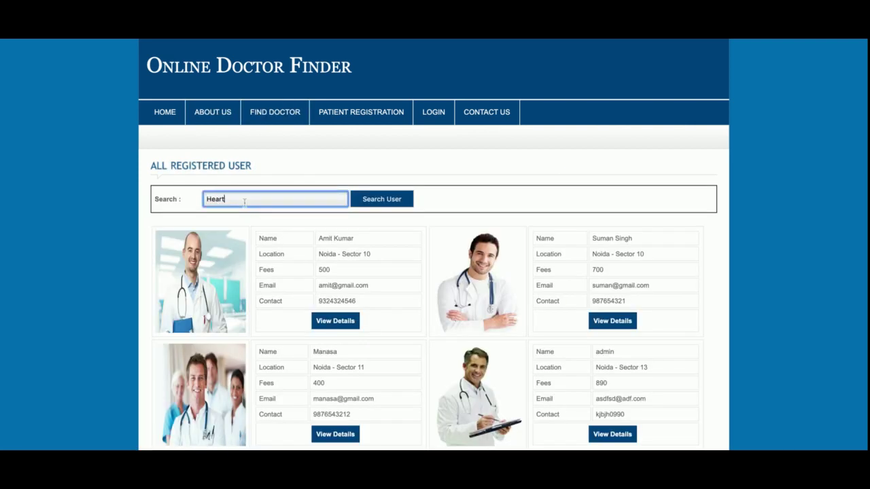
pyautogui.click(399, 198)
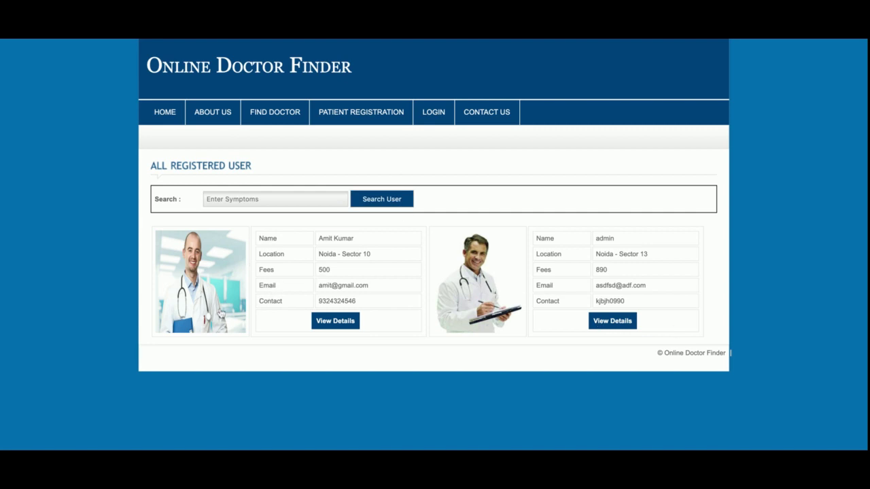
# Step: Recopy 'Heart', resubmit the search to list two doctors, then reach the patient registration form
pyautogui.click(342, 324)
pyautogui.doubleClick(346, 326)
pyautogui.hotkey('ctrl', 'c')
pyautogui.click(268, 113)
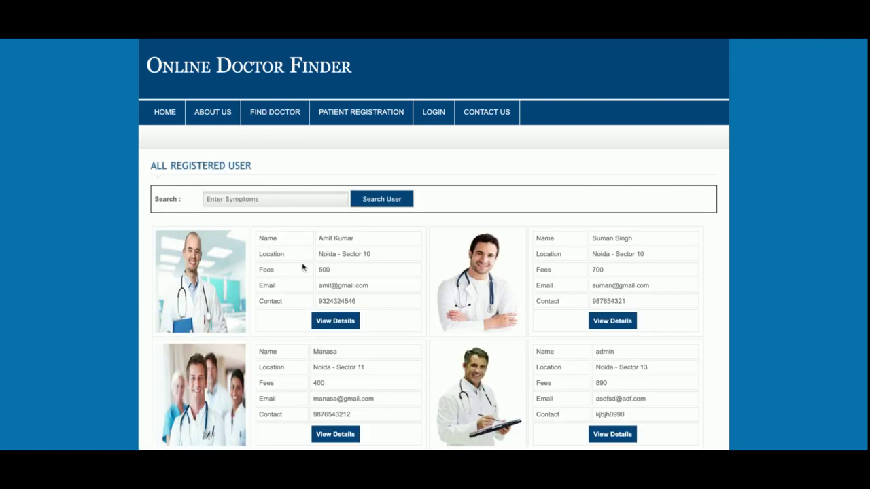
pyautogui.scroll(-2, 301, 267)
pyautogui.scroll(2, 301, 267)
pyautogui.click(277, 198)
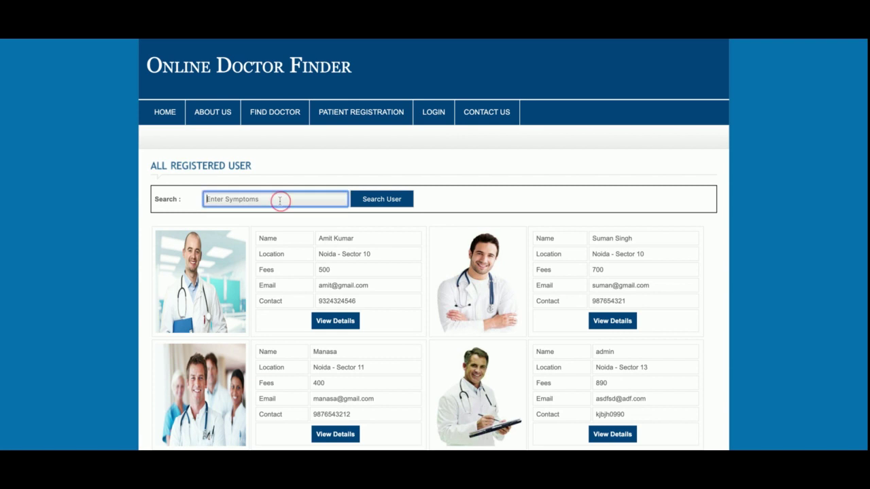
pyautogui.hotkey('ctrl', 'v')
pyautogui.press('Return')
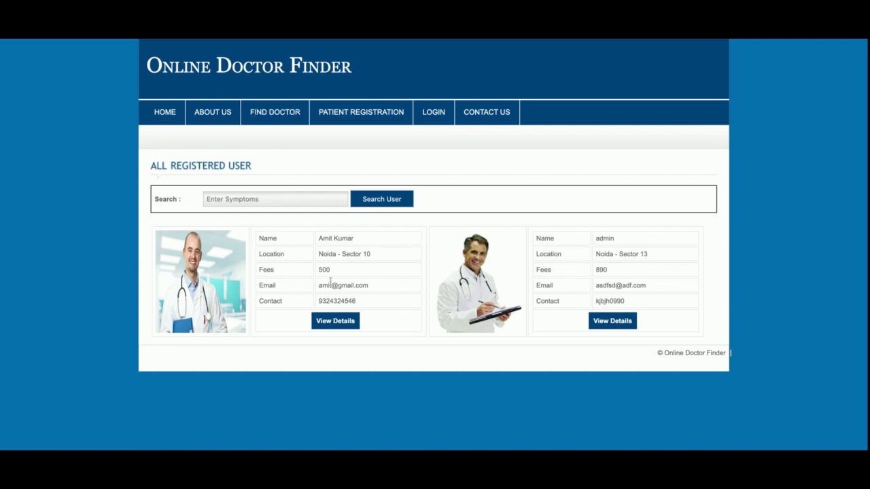
pyautogui.click(331, 322)
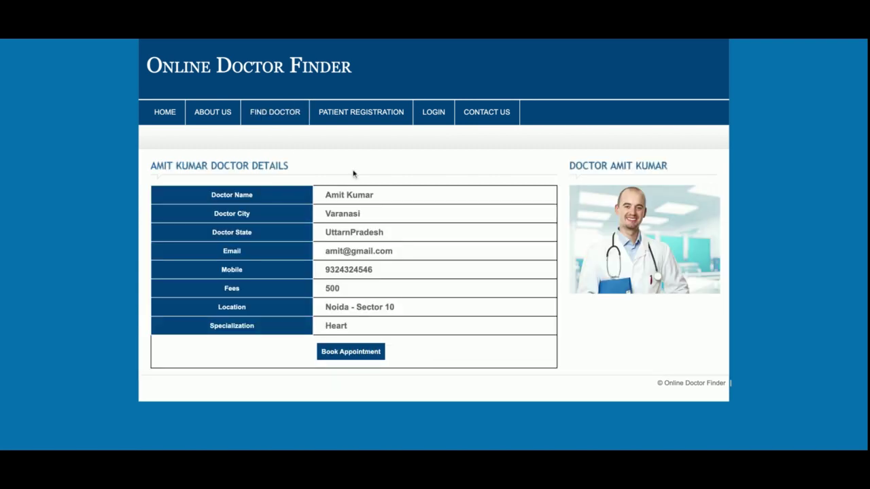
pyautogui.click(350, 124)
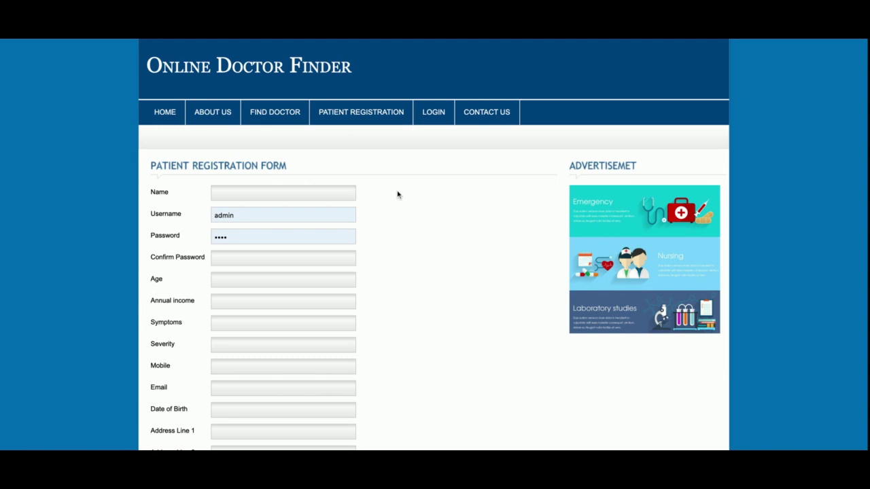
pyautogui.scroll(-3, 430, 226)
pyautogui.scroll(3, 429, 226)
pyautogui.scroll(-3, 430, 227)
pyautogui.scroll(3, 429, 227)
pyautogui.scroll(-3, 430, 227)
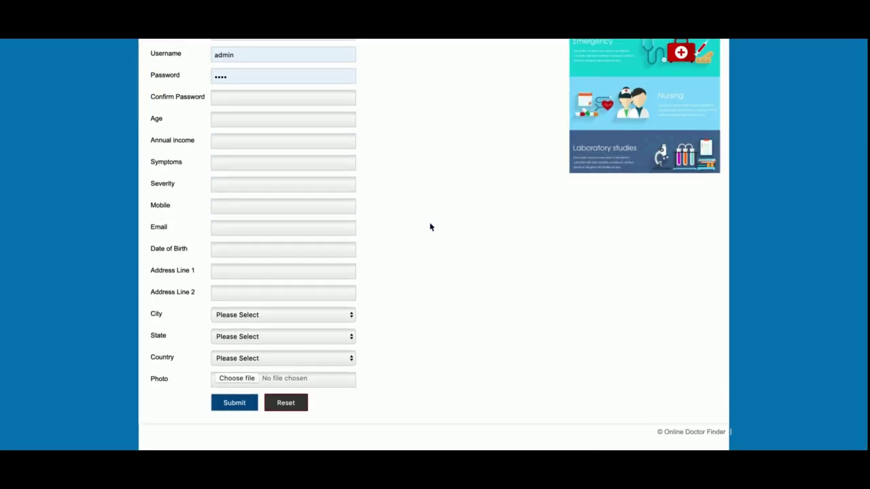
pyautogui.scroll(3, 429, 226)
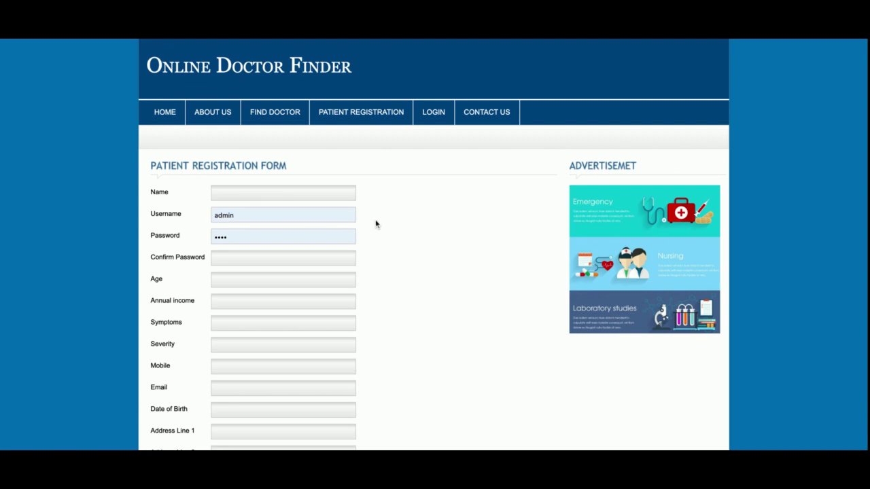
pyautogui.moveTo(439, 120)
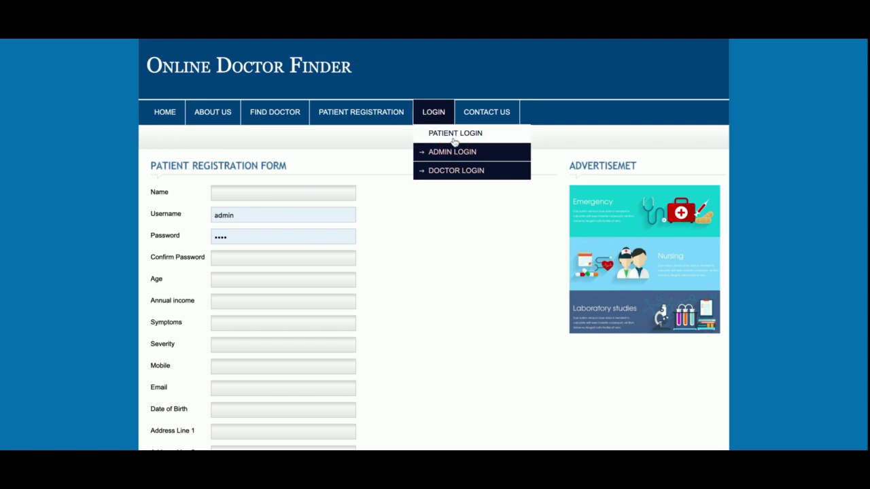
# Step: Visit the Patient, Admin and Doctor login pages in turn
pyautogui.click(443, 134)
pyautogui.click(446, 151)
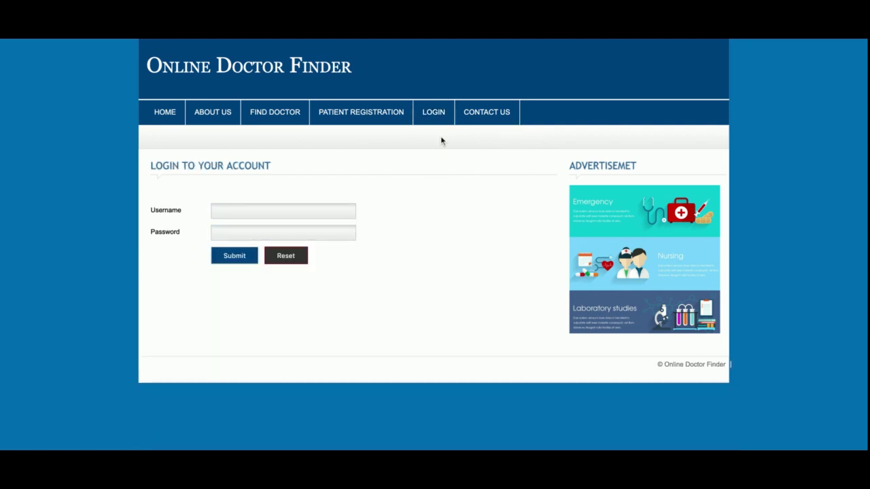
pyautogui.click(445, 170)
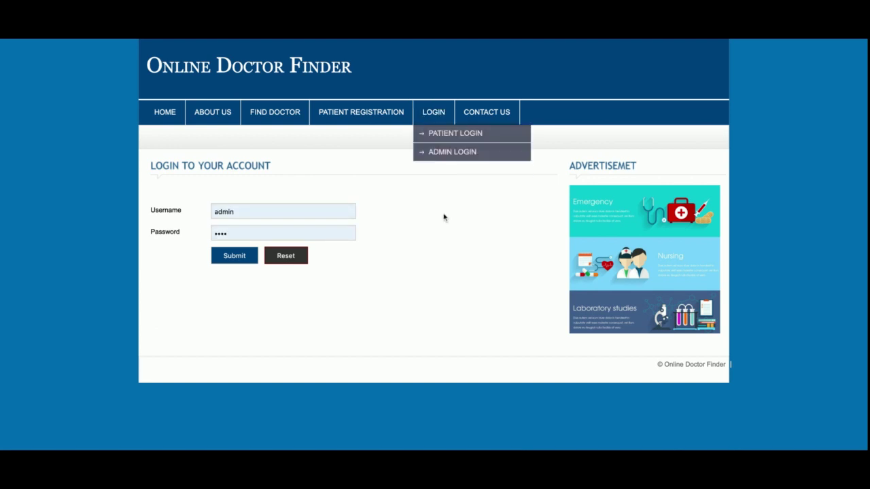
# Step: Check the Contact Us form and patient registration, ending on the full doctor listing
pyautogui.click(488, 123)
pyautogui.scroll(-2, 466, 272)
pyautogui.scroll(2, 466, 272)
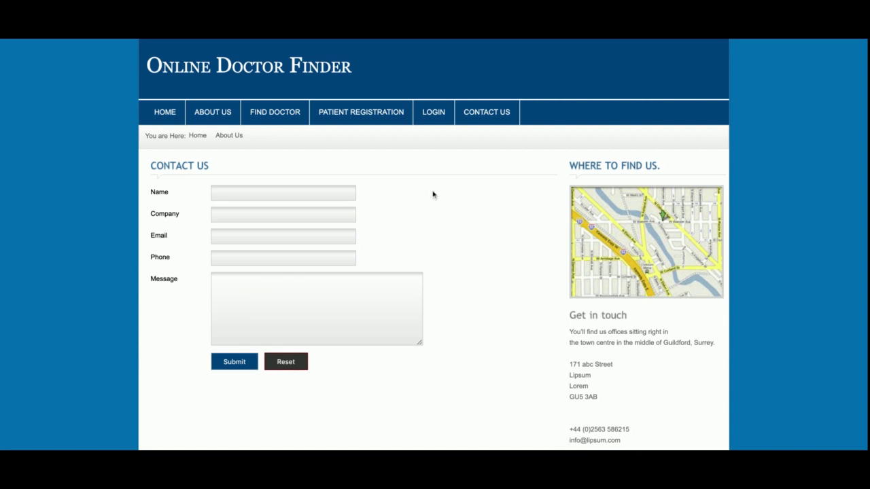
pyautogui.click(351, 112)
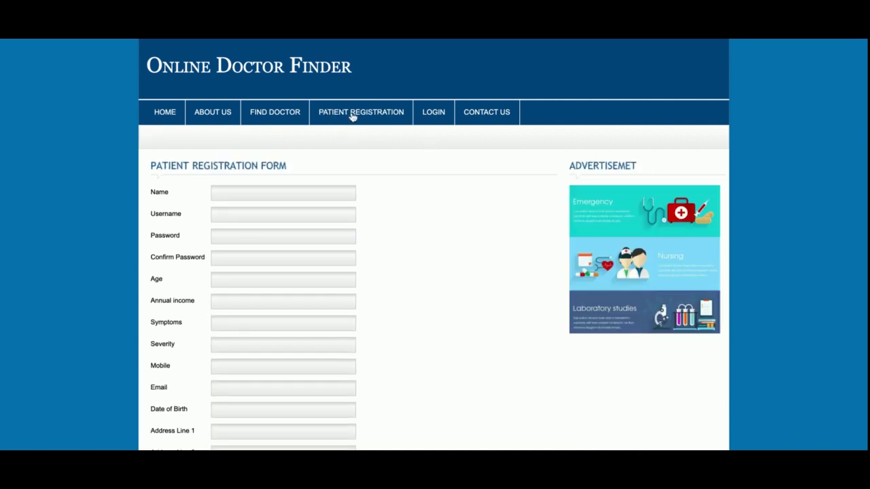
pyautogui.click(283, 117)
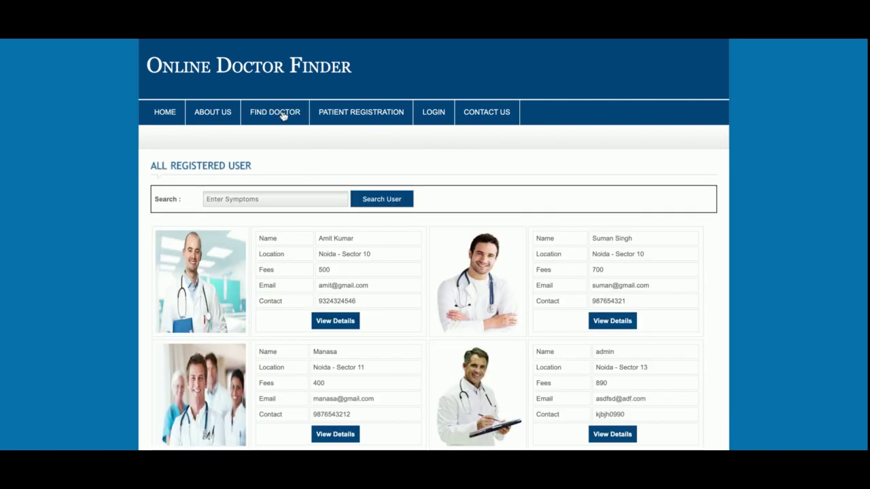
# Step: Sign in on the Patient Login page with username 'patient'
pyautogui.moveTo(434, 112)
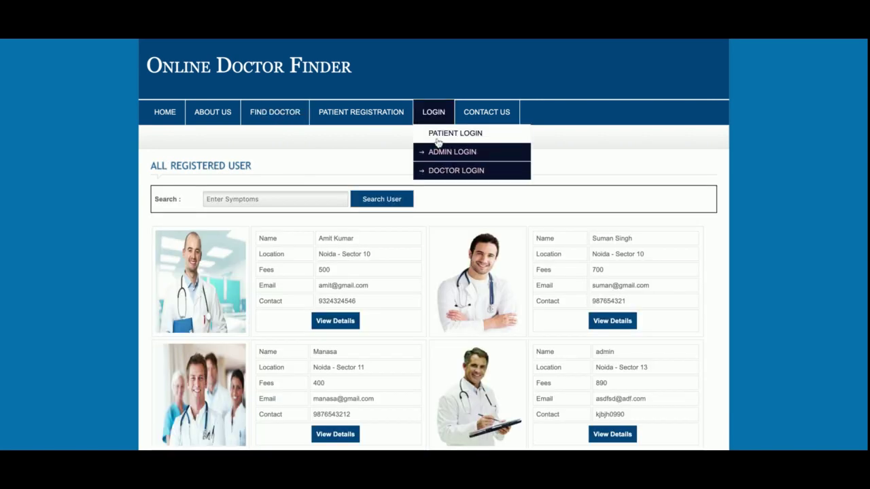
pyautogui.click(438, 141)
pyautogui.doubleClick(257, 214)
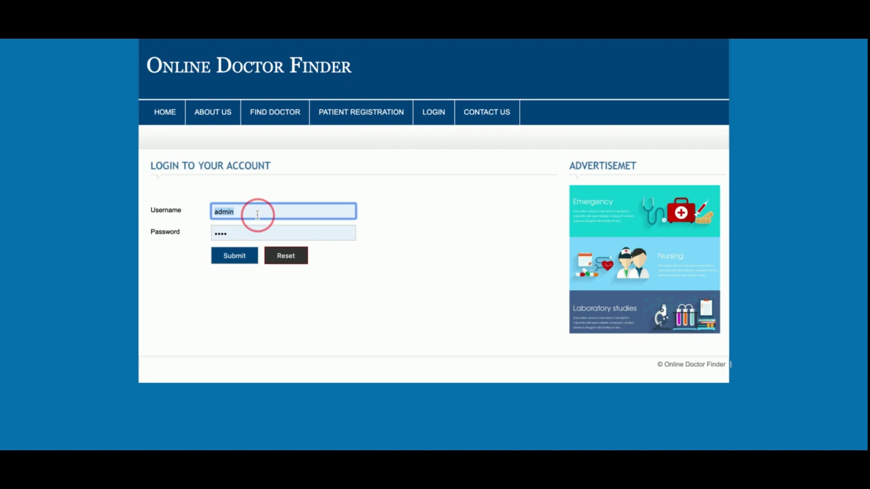
pyautogui.write('patient')
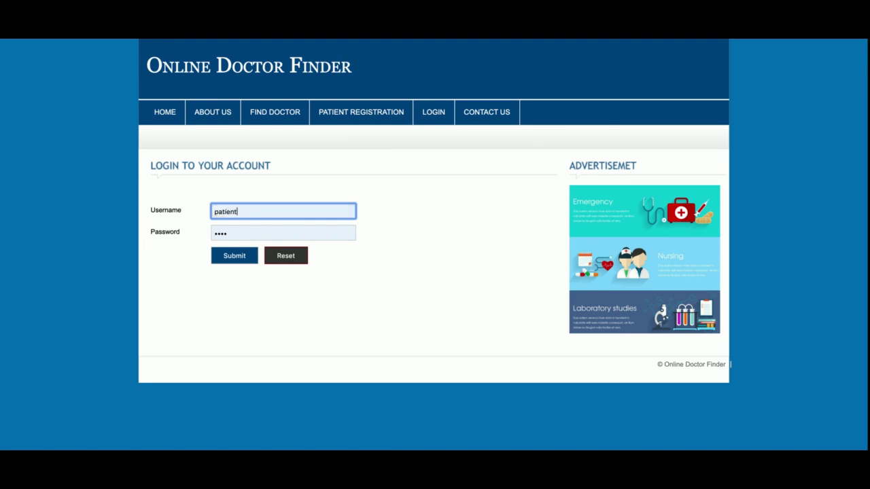
pyautogui.press('Return')
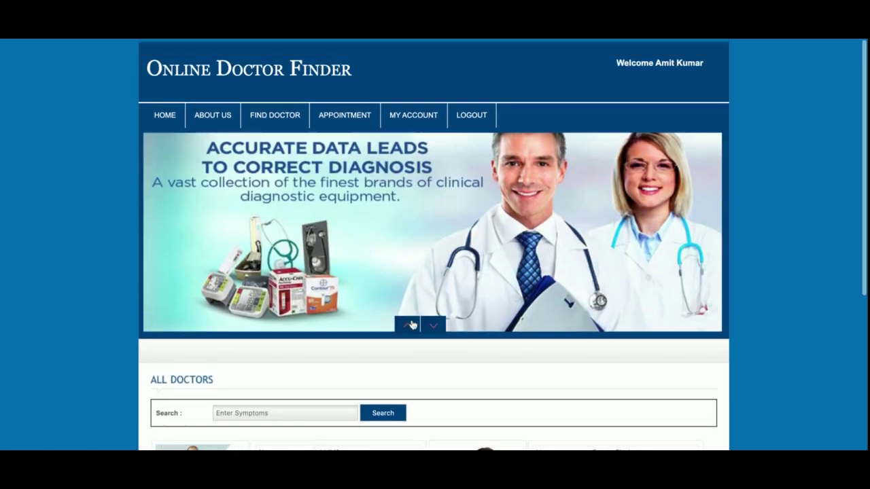
# Step: Book the first doctor for 2019-11-25 in the 10:00-10:30 timeslot
pyautogui.scroll(-4, 385, 305)
pyautogui.scroll(1, 385, 305)
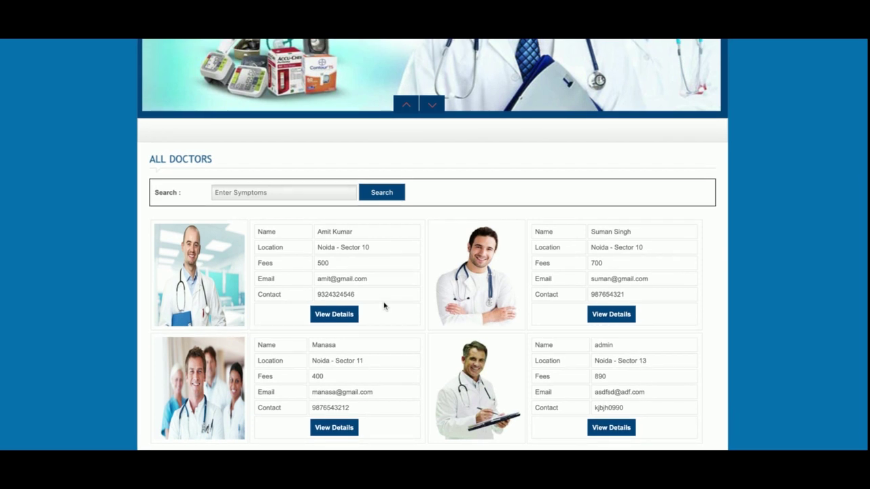
pyautogui.click(339, 315)
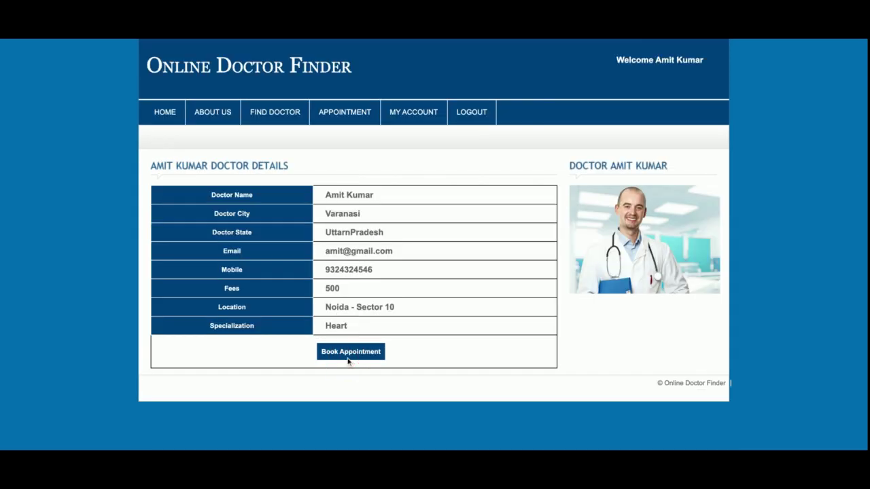
pyautogui.click(348, 362)
pyautogui.click(252, 194)
pyautogui.click(241, 293)
pyautogui.click(280, 217)
pyautogui.click(280, 221)
pyautogui.click(236, 264)
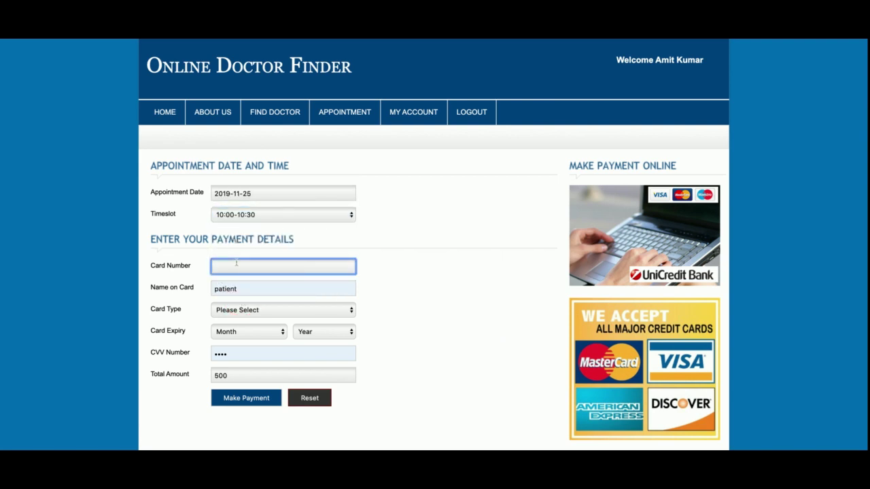
# Step: Enter a card number, choose Visa Card with expiry March 2018, and make the payment
pyautogui.click(268, 310)
pyautogui.click(239, 334)
pyautogui.click(238, 335)
pyautogui.press('m')
pyautogui.click(316, 335)
pyautogui.press('2')
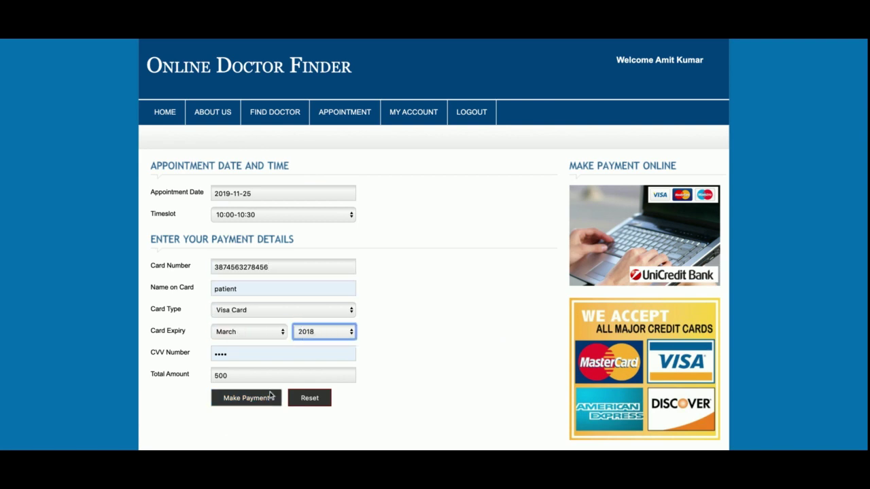
pyautogui.click(253, 401)
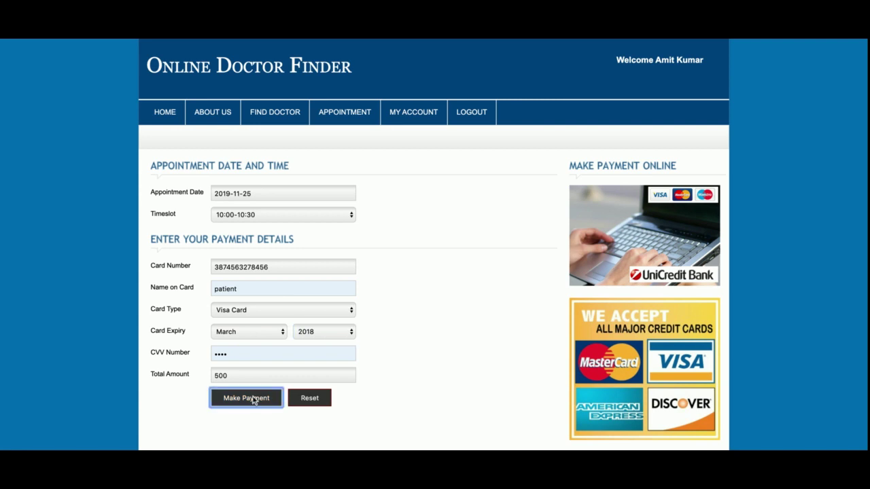
# Step: Highlight the booking confirmation message and the appointment details
pyautogui.moveTo(150, 192); pyautogui.dragTo(259, 221)
pyautogui.moveTo(439, 356); pyautogui.dragTo(350, 300)
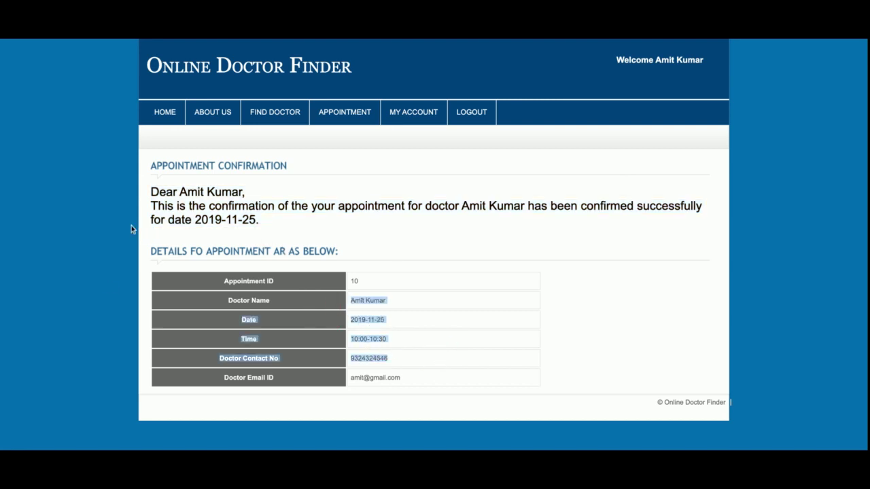
pyautogui.moveTo(150, 189); pyautogui.dragTo(481, 403)
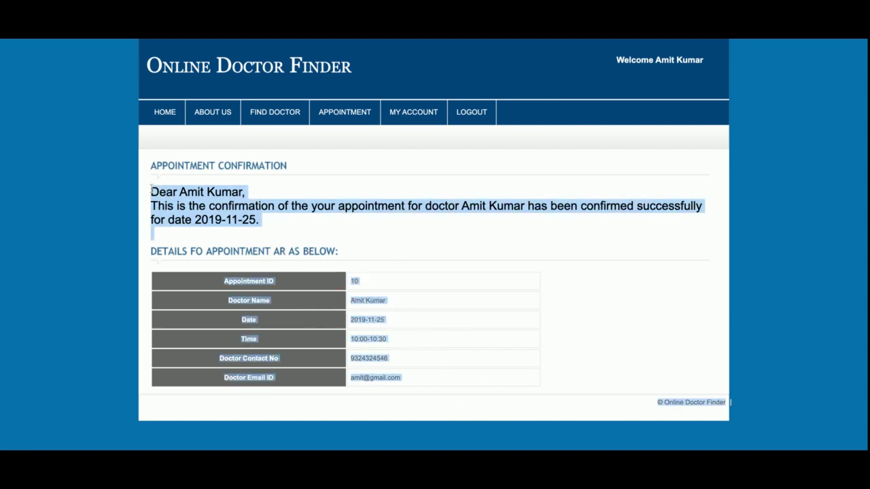
pyautogui.moveTo(345, 116)
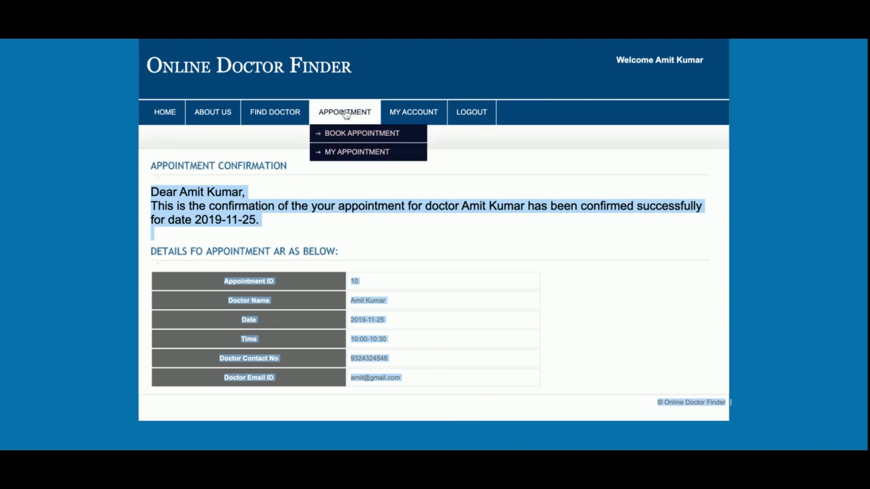
pyautogui.click(351, 144)
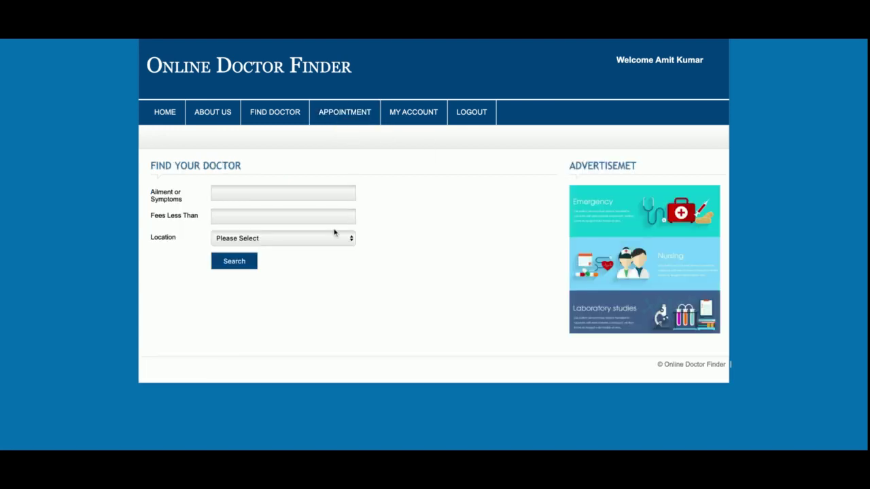
# Step: Search for Heart doctors with fees less than 1000 in Noida - Sector 10
pyautogui.moveTo(339, 122)
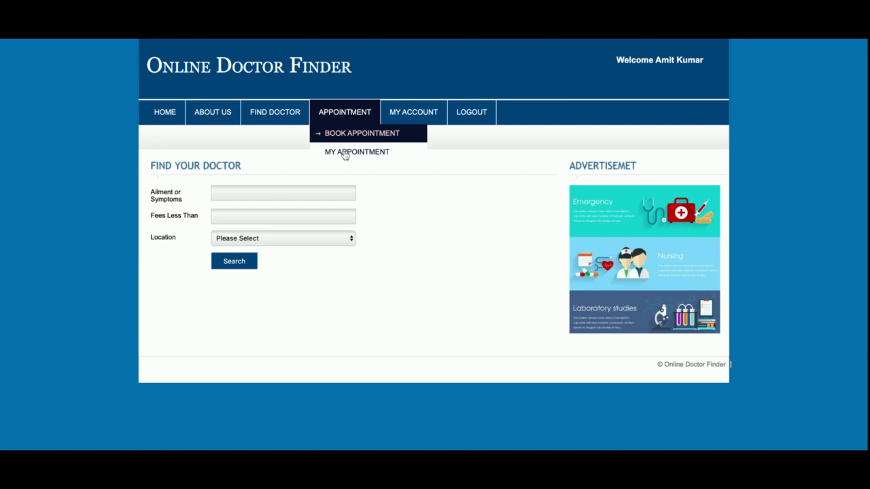
pyautogui.click(266, 190)
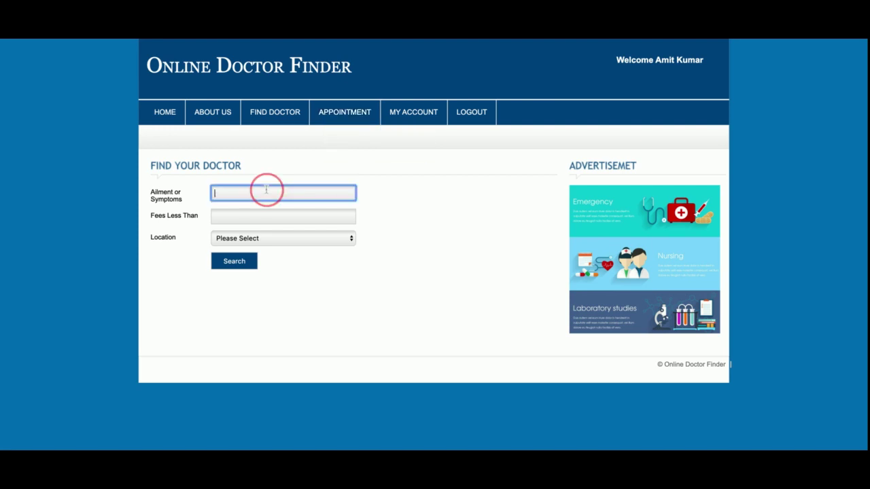
pyautogui.write('Heart')
pyautogui.click(261, 214)
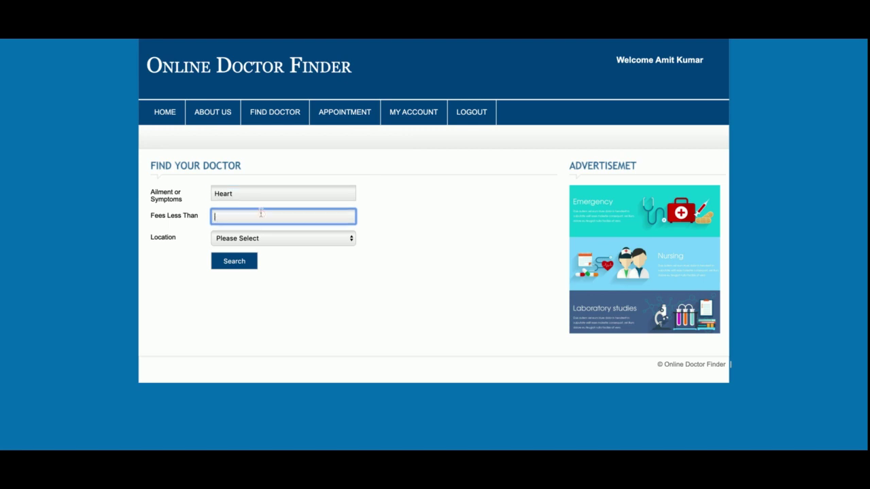
pyautogui.write('6')
pyautogui.press('BackSpace')
pyautogui.write('1000')
pyautogui.click(225, 242)
pyautogui.click(234, 256)
pyautogui.click(234, 260)
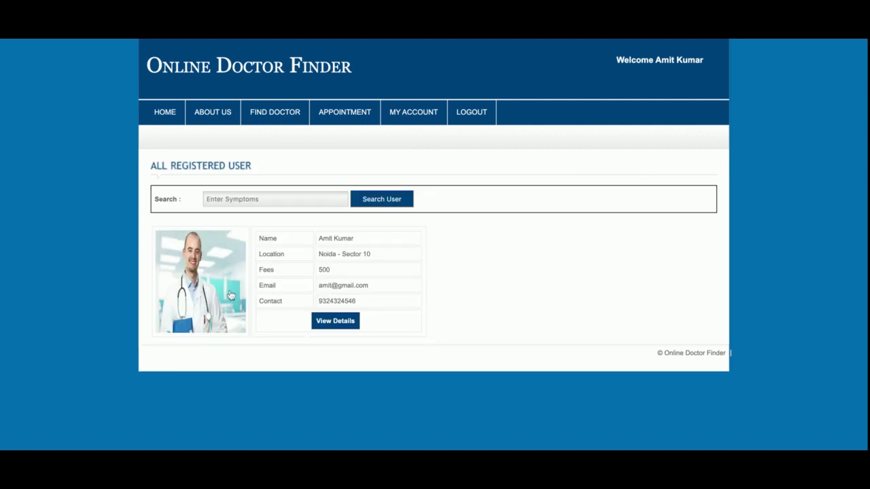
# Step: Open the matching doctor's details and highlight its Heart specialization and Noida - Sector 10 location
pyautogui.click(334, 322)
pyautogui.doubleClick(336, 326)
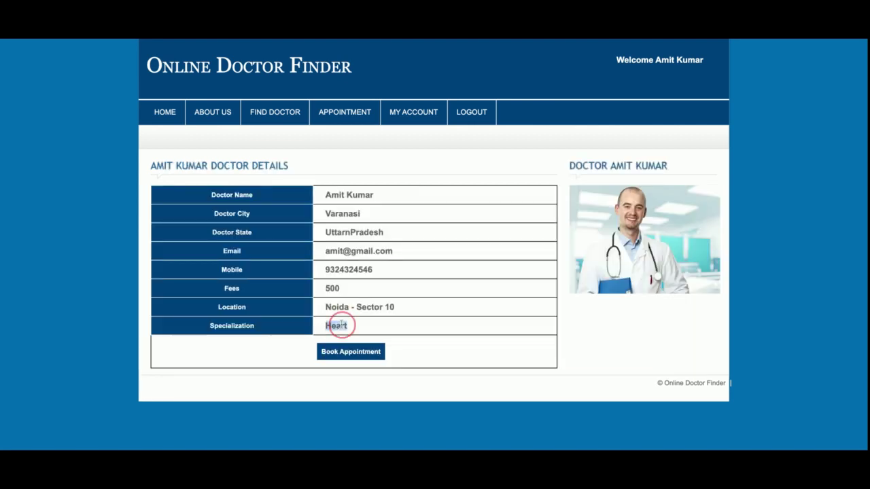
pyautogui.moveTo(356, 308); pyautogui.dragTo(381, 309)
pyautogui.tripleClick(382, 310)
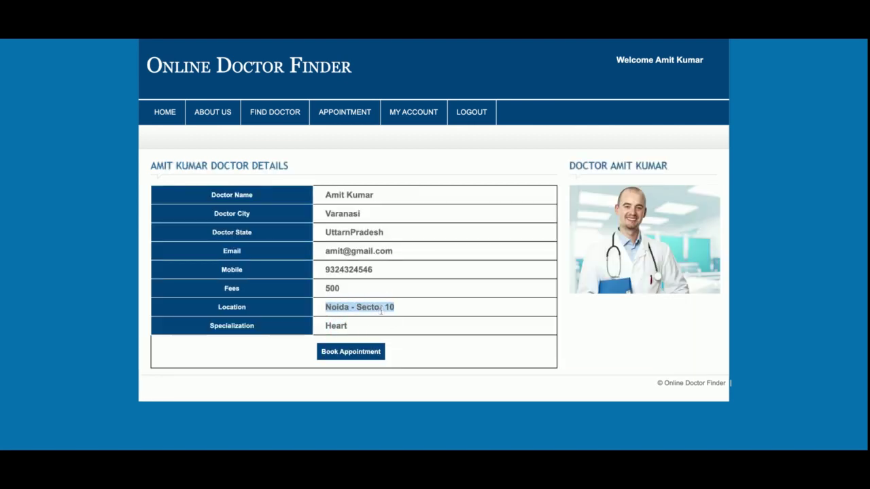
# Step: View the five booked appointments, including 2019-11-25, then scroll through the patient's account profile
pyautogui.moveTo(340, 115)
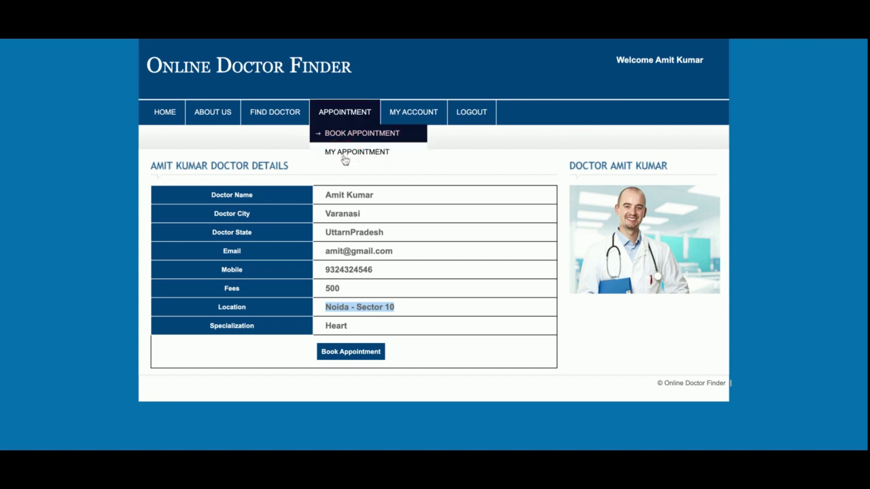
pyautogui.click(345, 152)
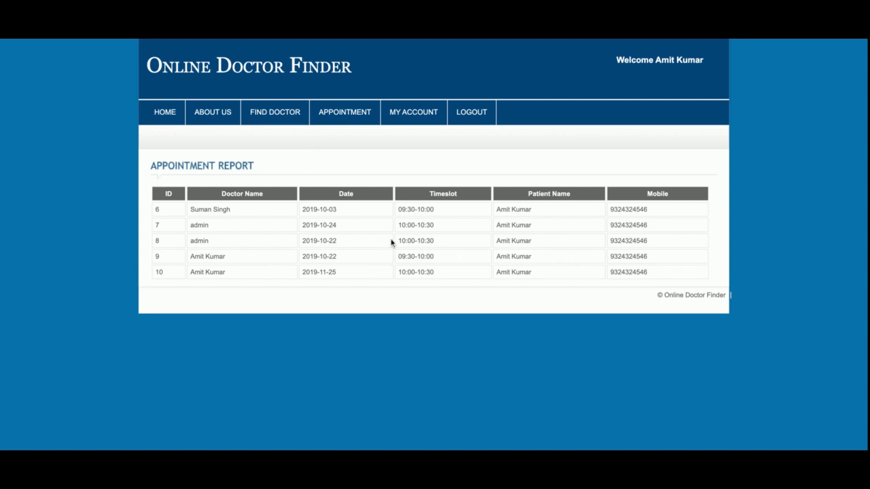
pyautogui.click(410, 118)
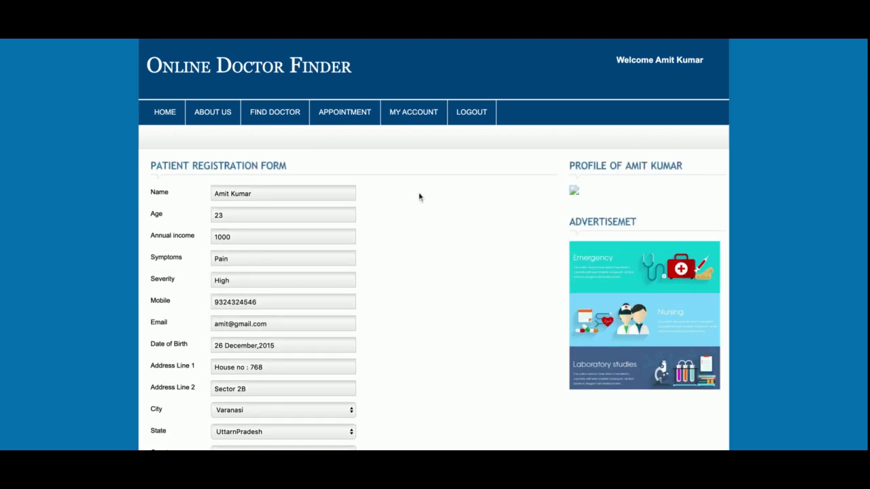
pyautogui.scroll(-3, 427, 217)
pyautogui.scroll(3, 427, 217)
pyautogui.scroll(-3, 428, 211)
pyautogui.scroll(3, 428, 214)
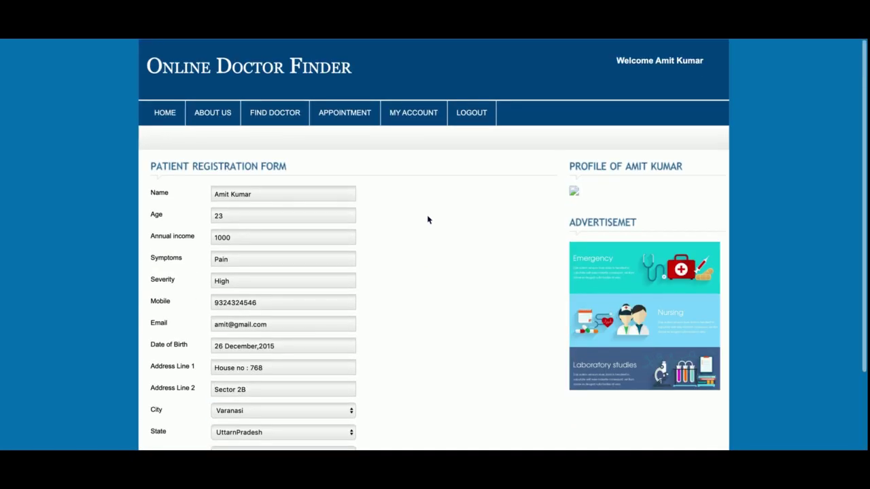
pyautogui.scroll(-3, 427, 218)
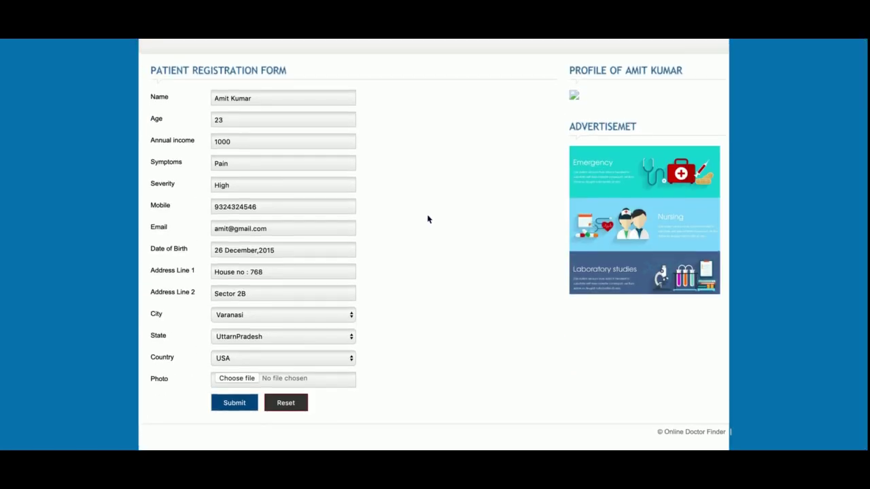
pyautogui.scroll(3, 427, 218)
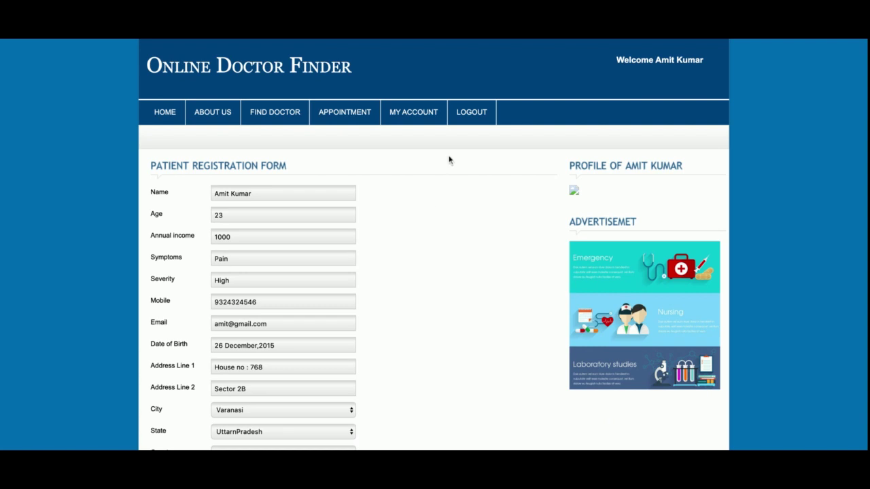
# Step: Log the patient out and sign in as administrator with username 'admin'
pyautogui.click(465, 119)
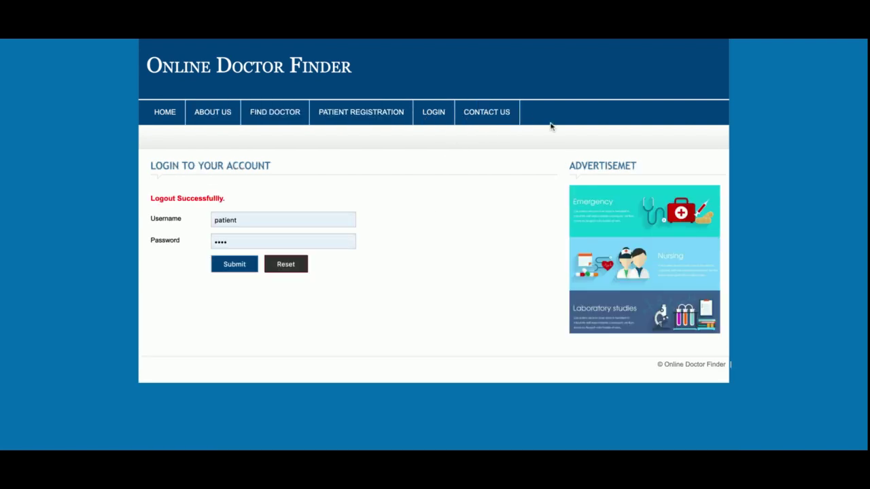
pyautogui.moveTo(443, 119)
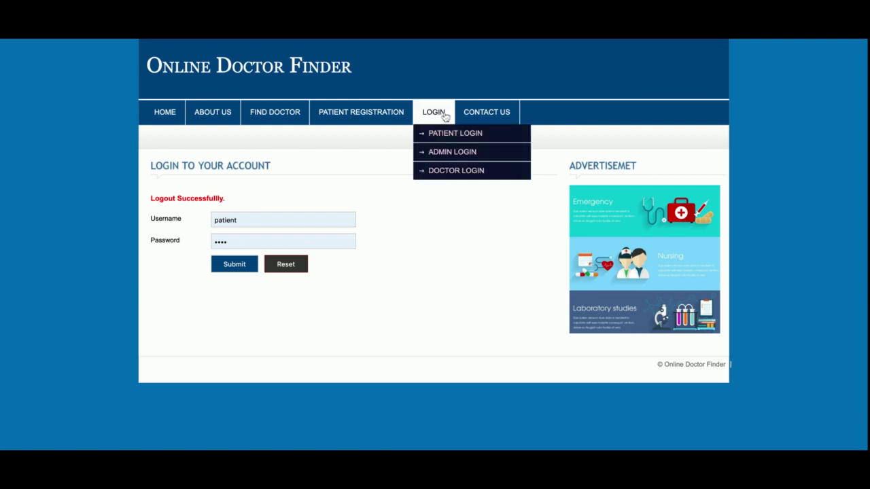
pyautogui.click(449, 152)
pyautogui.click(313, 217)
pyautogui.doubleClick(314, 217)
pyautogui.write('admin')
pyautogui.press('Return')
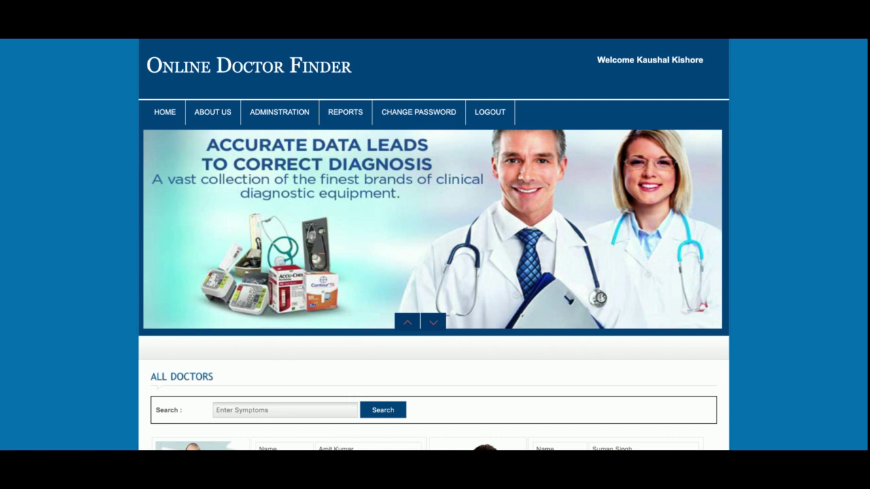
# Step: Look over the Add New Doctor form, then bring up the Add New Timeslot page
pyautogui.scroll(-4, 359, 257)
pyautogui.scroll(4, 355, 248)
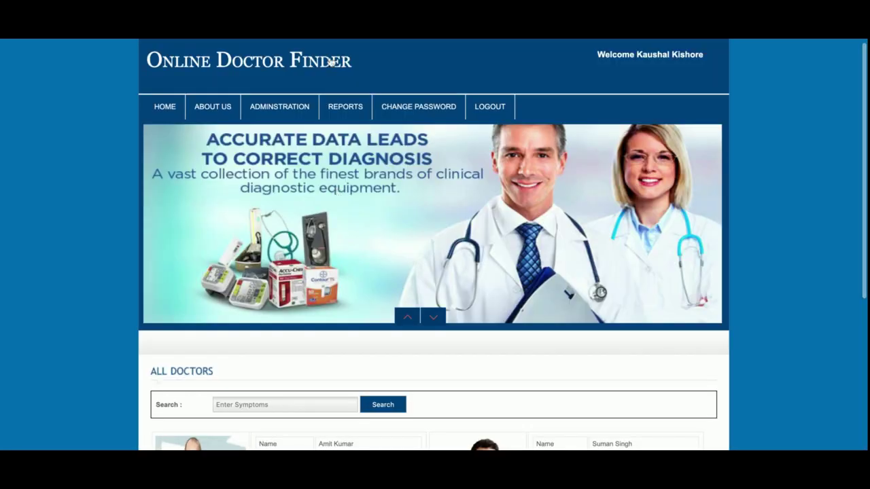
pyautogui.click(278, 129)
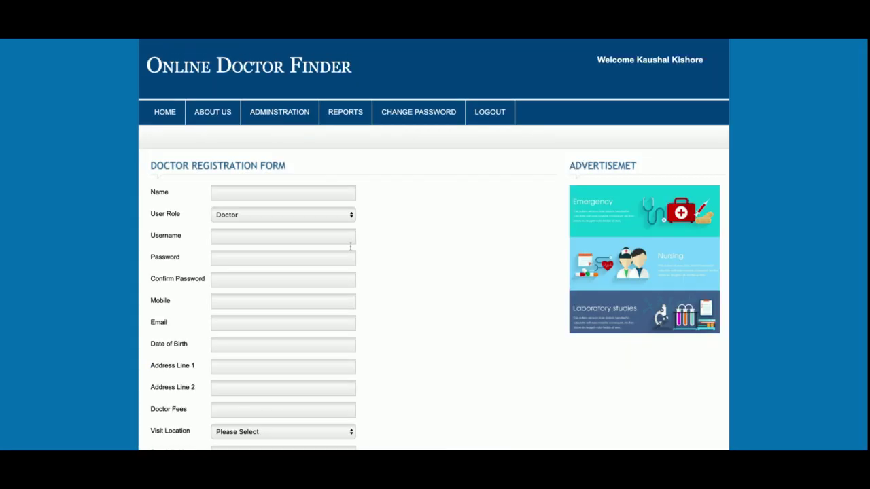
pyautogui.scroll(-5, 360, 265)
pyautogui.scroll(5, 364, 270)
pyautogui.scroll(-4, 364, 270)
pyautogui.scroll(4, 363, 270)
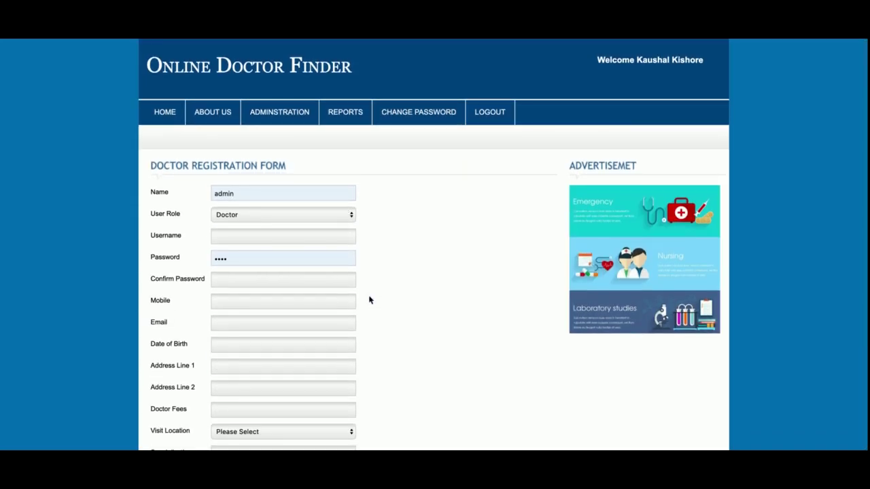
pyautogui.moveTo(293, 118)
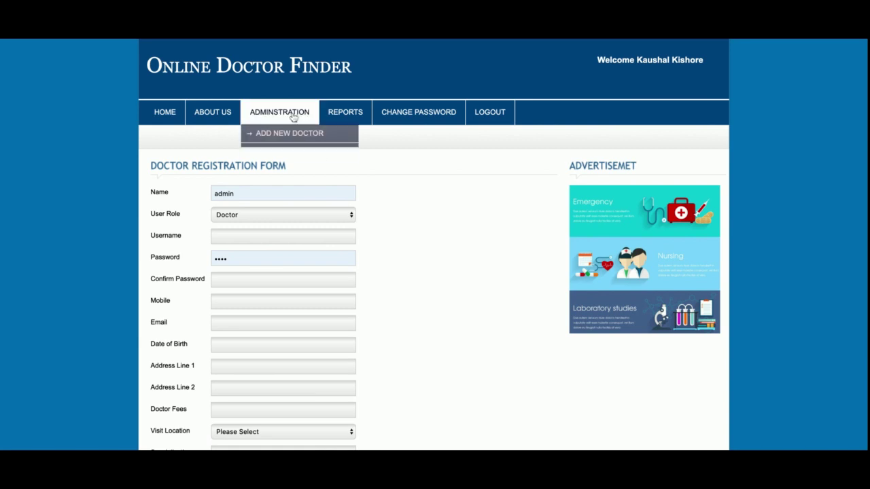
pyautogui.click(296, 154)
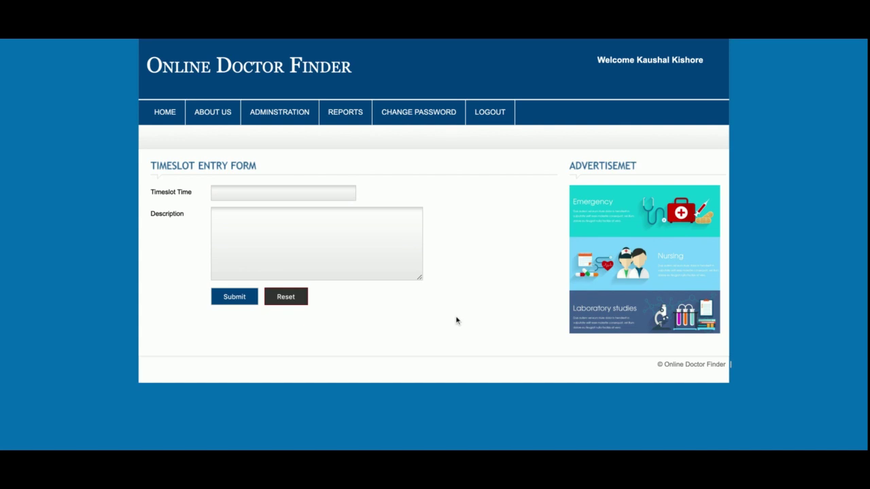
# Step: Open the Doctor Report and start editing the first doctor's record
pyautogui.moveTo(347, 117)
pyautogui.click(354, 138)
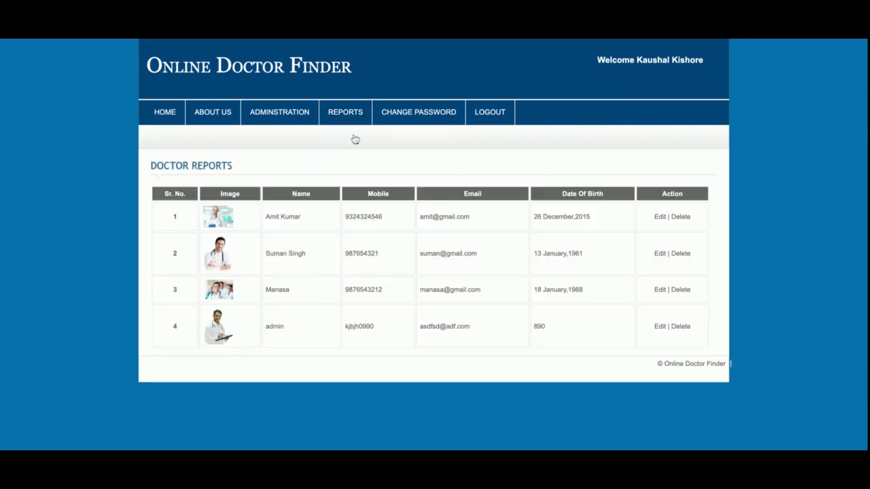
pyautogui.click(660, 217)
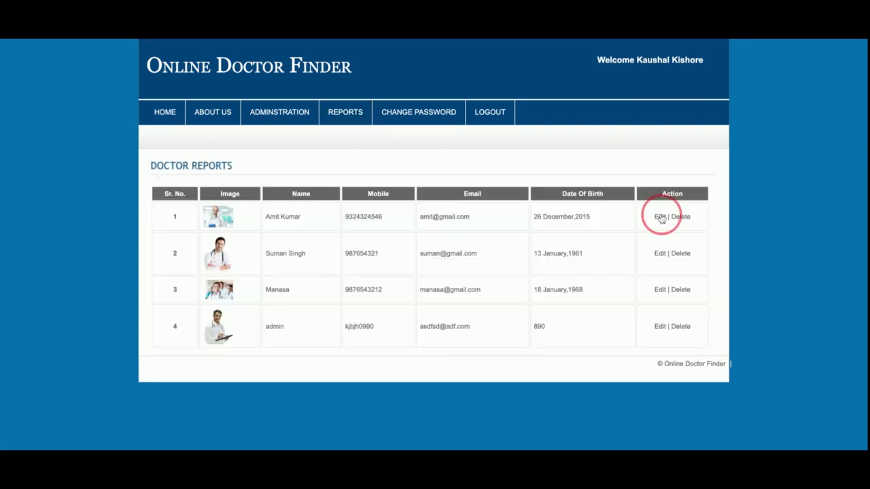
pyautogui.scroll(-3, 385, 354)
pyautogui.scroll(3, 384, 347)
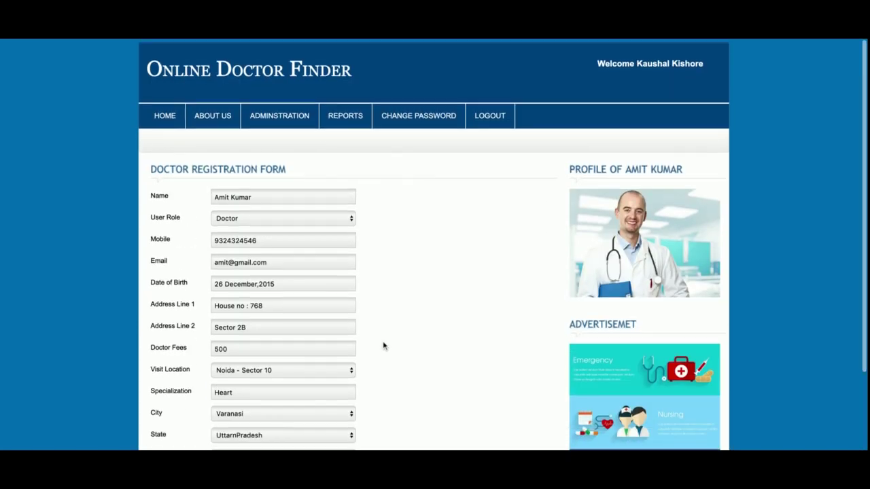
# Step: Delete the 2019-11-25 appointment from the Appointment Report, then view the Timeslot Report
pyautogui.moveTo(345, 121)
pyautogui.click(350, 150)
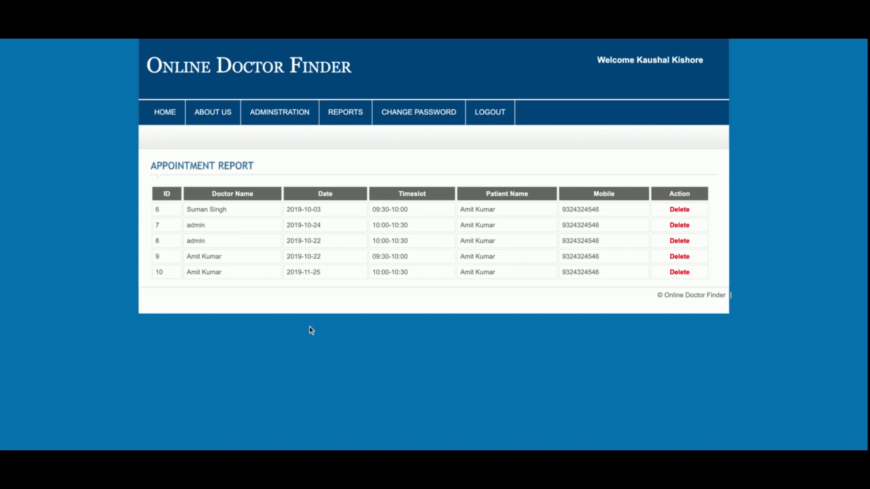
pyautogui.click(678, 274)
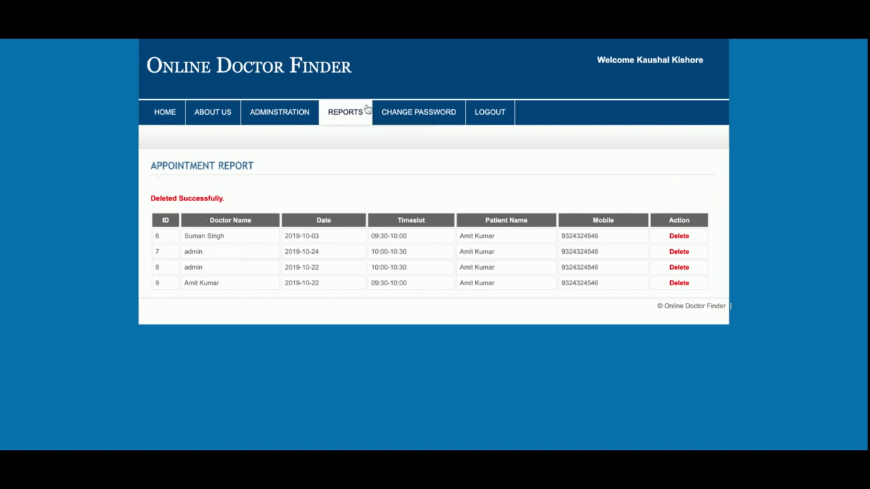
pyautogui.moveTo(366, 110)
pyautogui.click(357, 179)
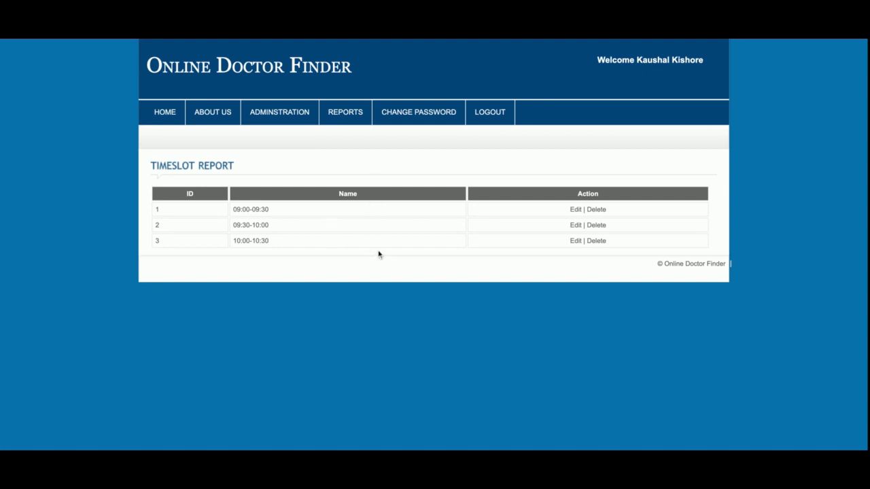
# Step: Visit Change Password, log out the administrator, and sign in on Doctor Login as 'doctor'
pyautogui.click(420, 111)
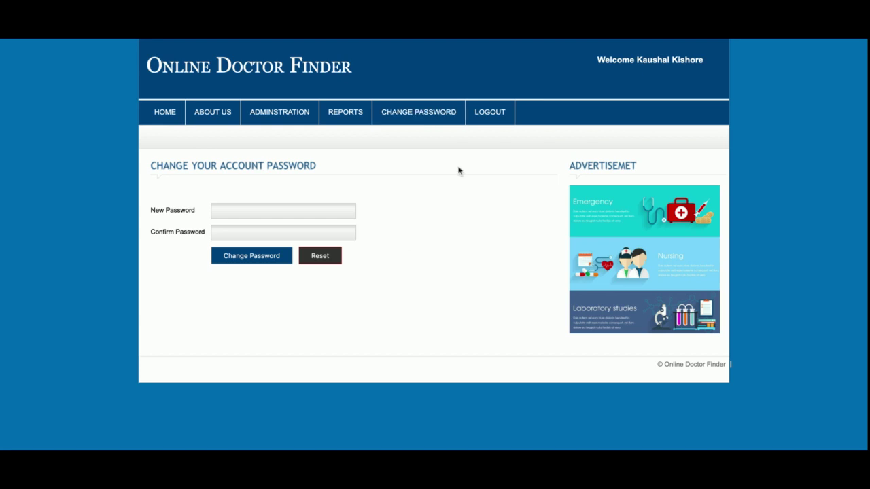
pyautogui.click(487, 115)
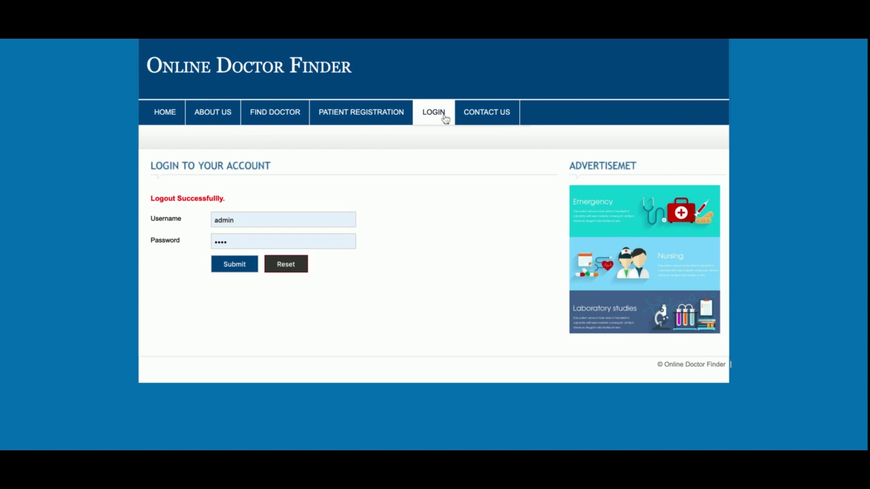
pyautogui.moveTo(440, 114)
pyautogui.click(450, 173)
pyautogui.click(274, 210)
pyautogui.hotkey('ctrl', 'a')
pyautogui.write('doctor')
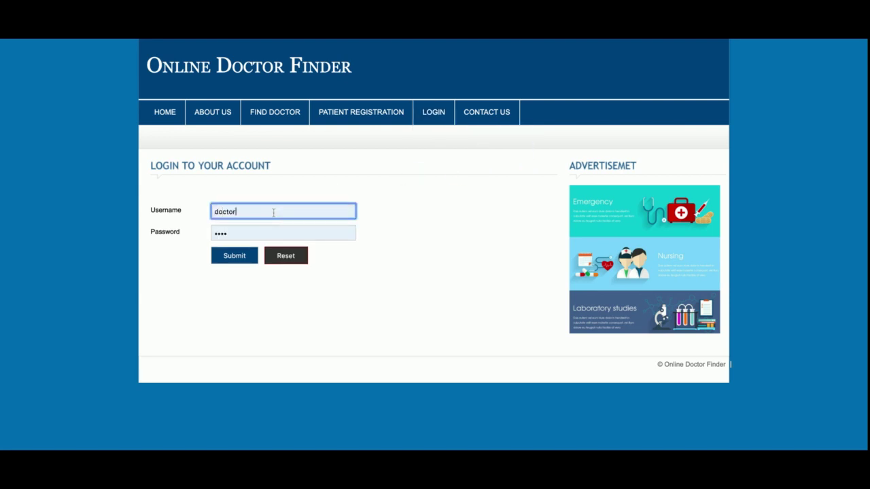
pyautogui.press('Return')
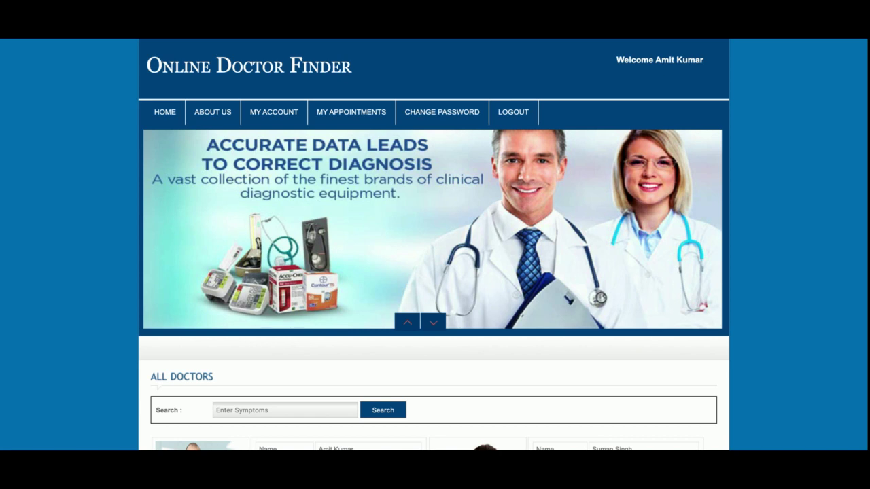
# Step: Review the doctor's profile details and appointment list, then go to the Change Password page
pyautogui.click(291, 116)
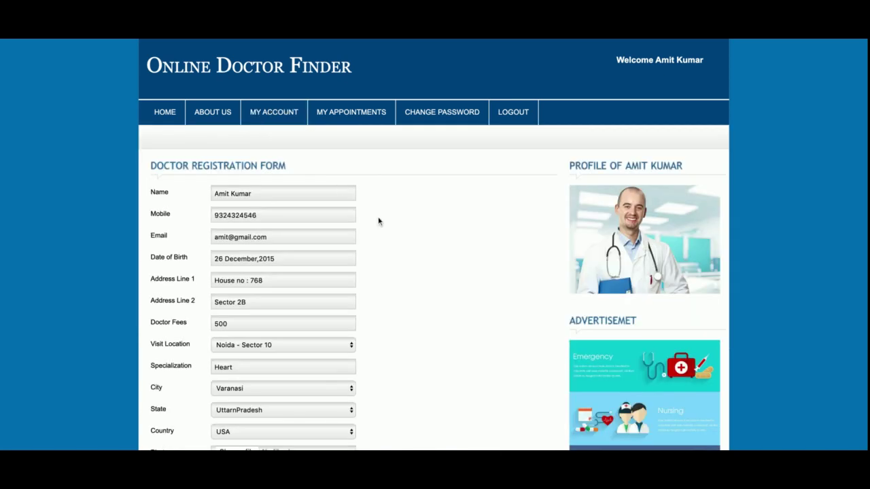
pyautogui.scroll(-3, 379, 219)
pyautogui.scroll(3, 357, 129)
pyautogui.click(355, 121)
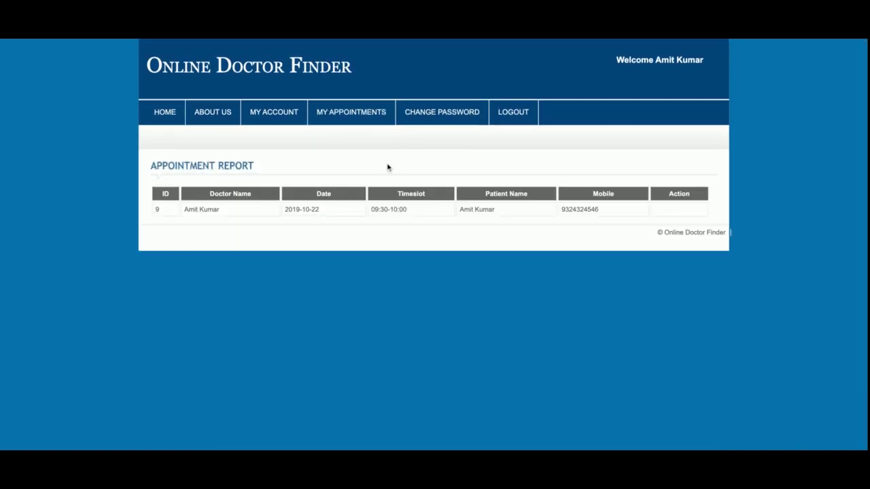
pyautogui.click(461, 122)
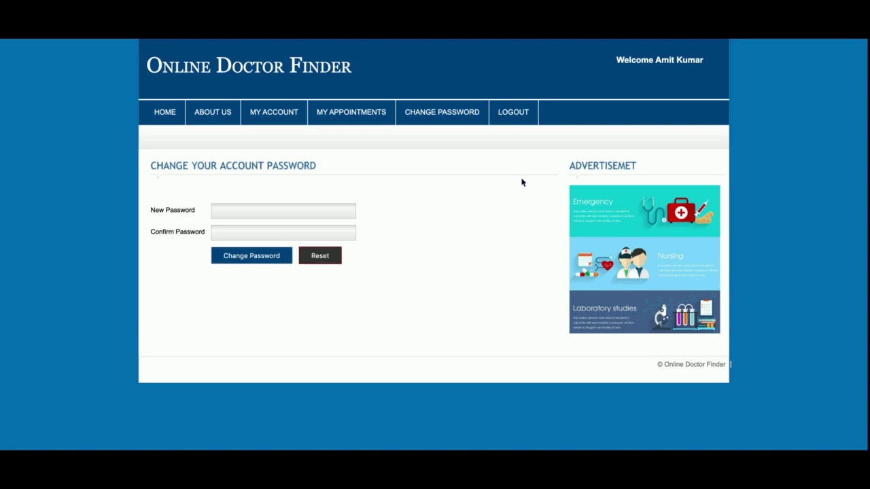
# Step: Log out of the doctor account and go back to the public Home page
pyautogui.click(519, 120)
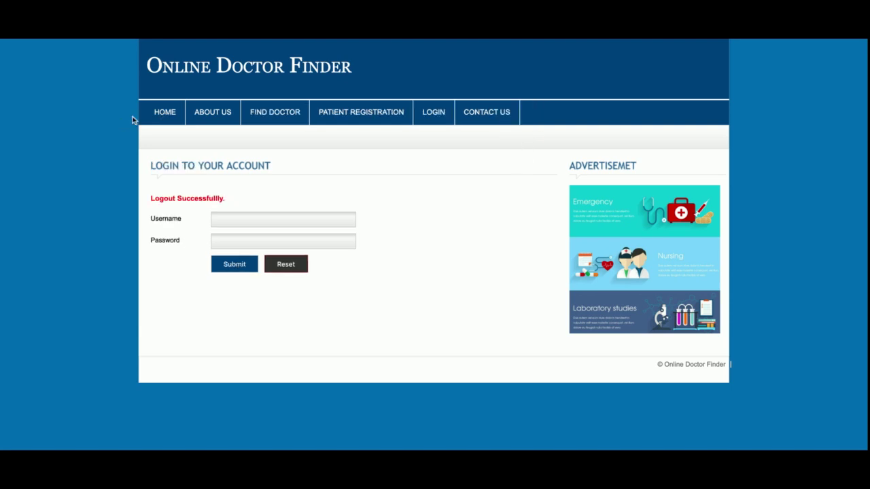
pyautogui.click(160, 120)
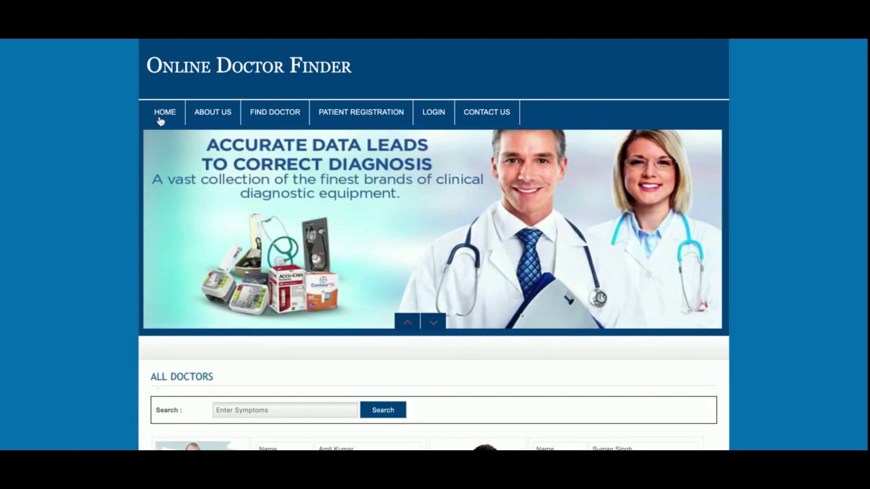